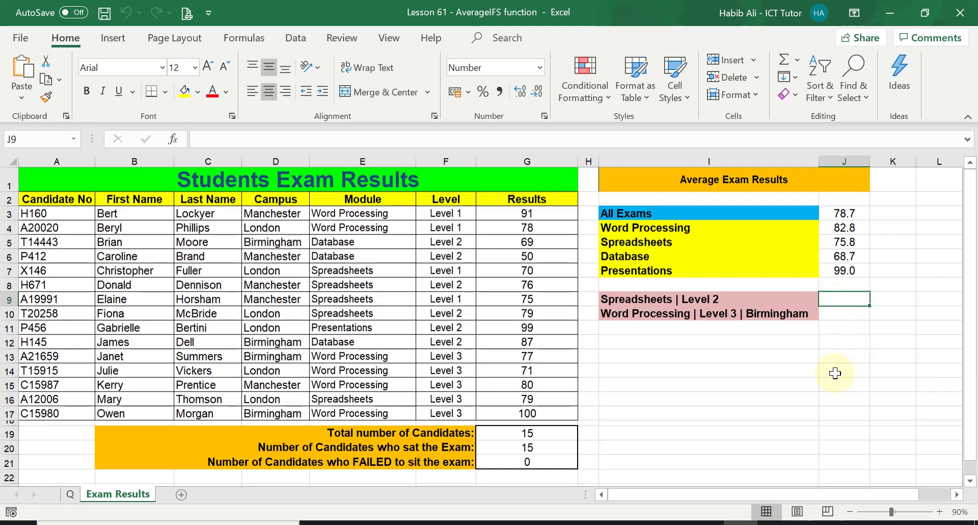
Start an AVERAGEIFS formula in J9 with the Results cells G3:G17 as the average range.
{"action": "type", "text": "="}
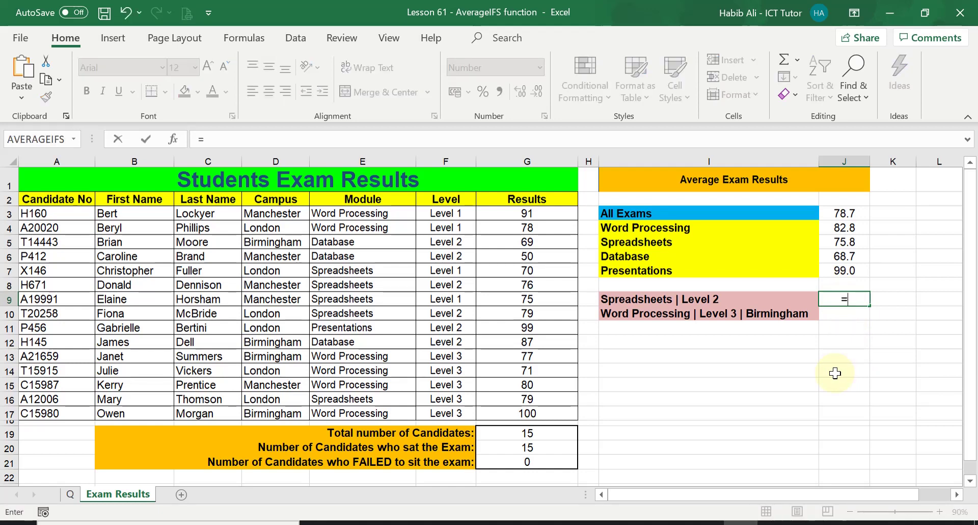
{"action": "type", "text": "averag"}
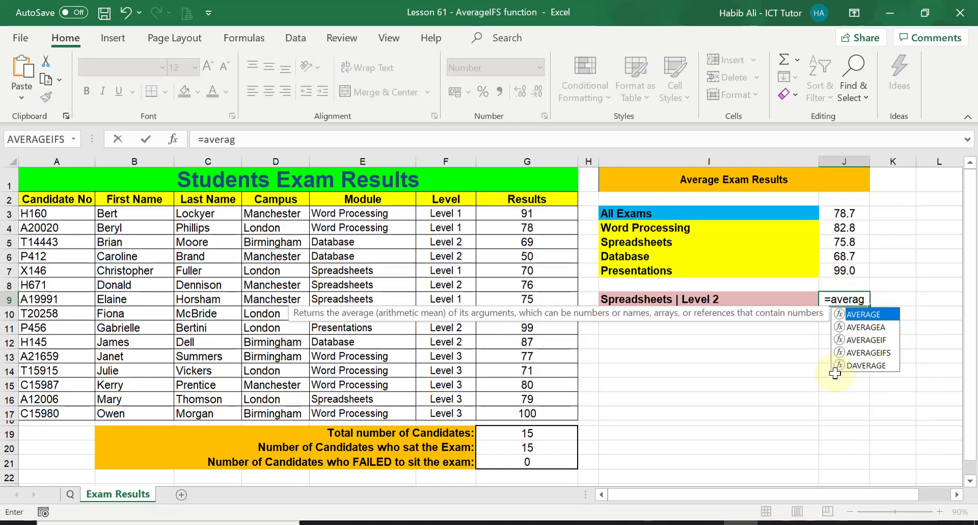
{"action": "type", "text": "eifs"}
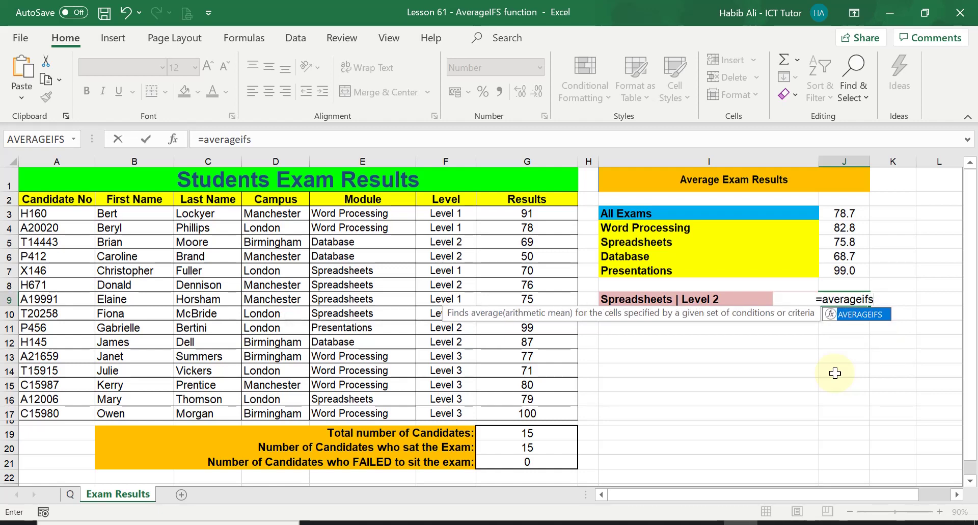
{"action": "type", "text": "("}
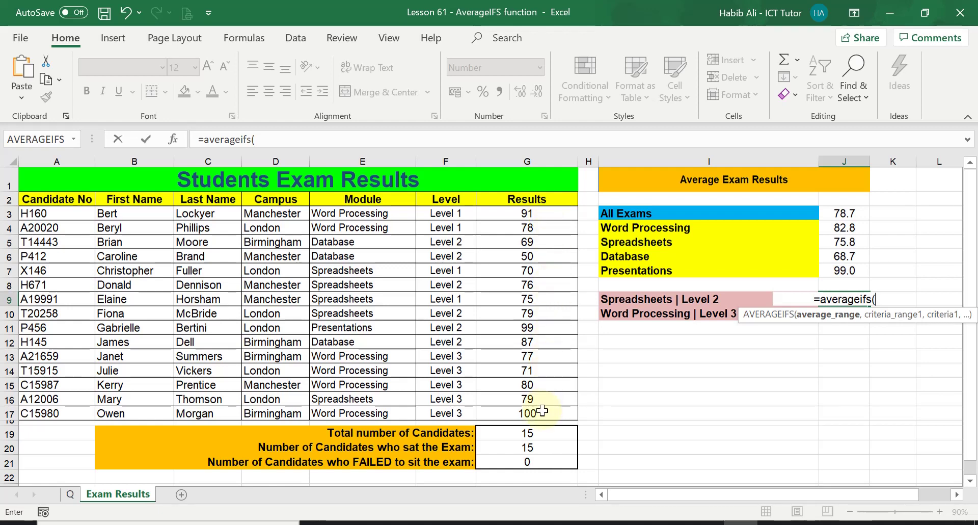
{"action": "left_click_drag", "start_coordinate": [539, 210], "coordinate": [549, 411]}
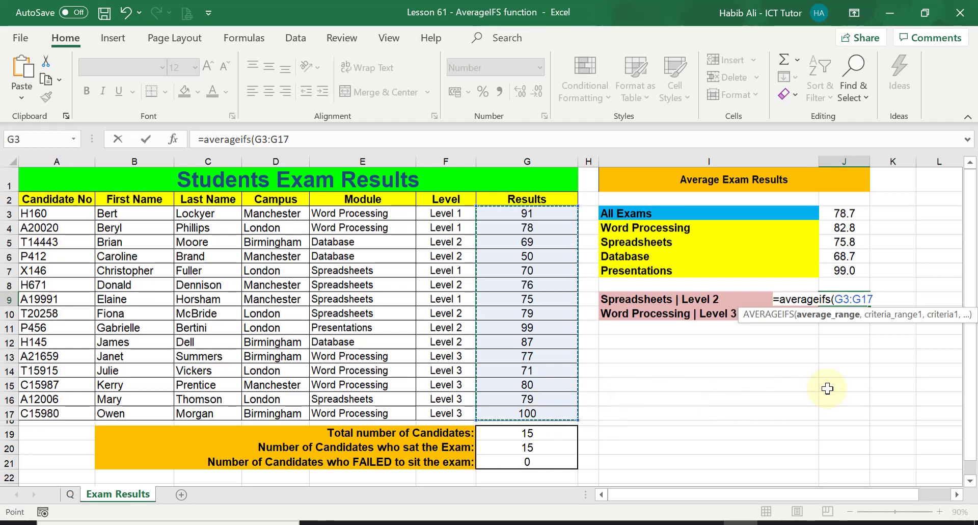
{"action": "type", "text": ","}
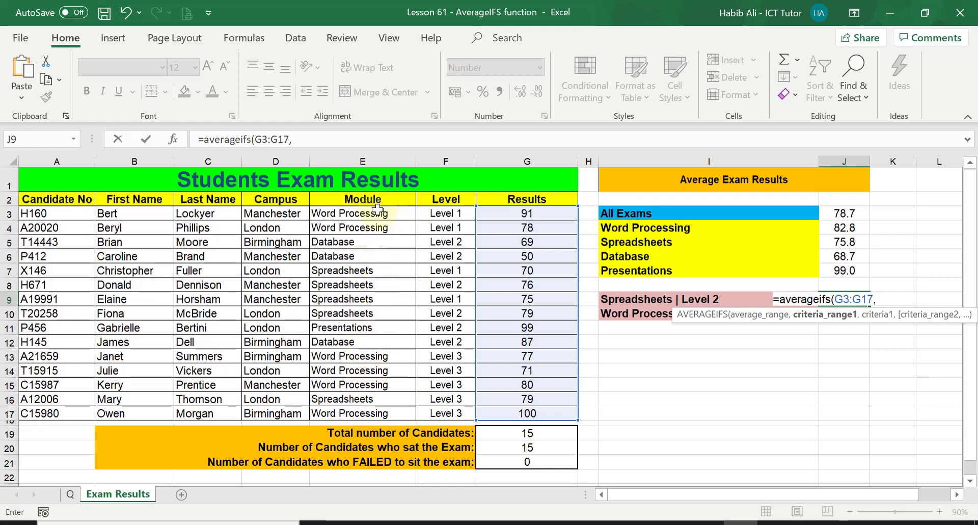
Add the Module cells E3:E17 as the first criteria range, with "spreadsheets" as its criterion.
{"action": "left_click_drag", "start_coordinate": [383, 219], "coordinate": [372, 413]}
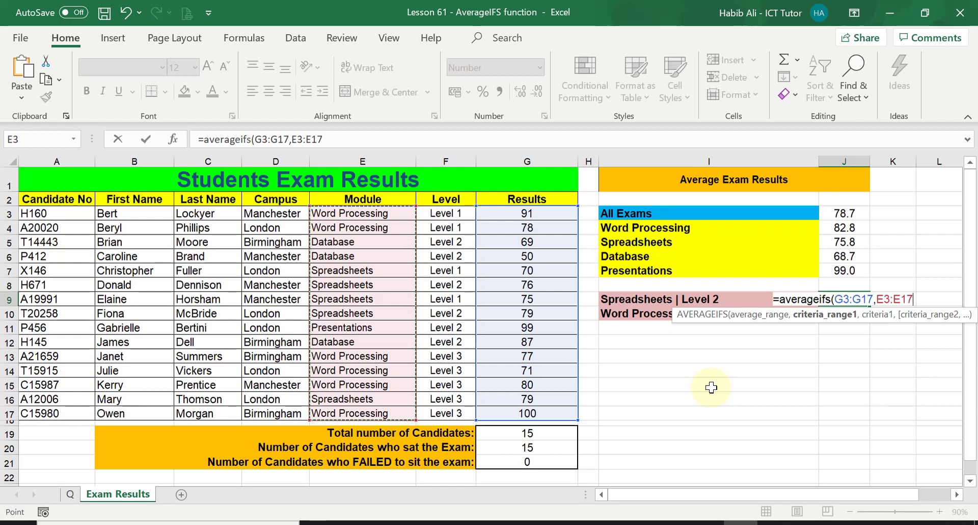
{"action": "type", "text": ","}
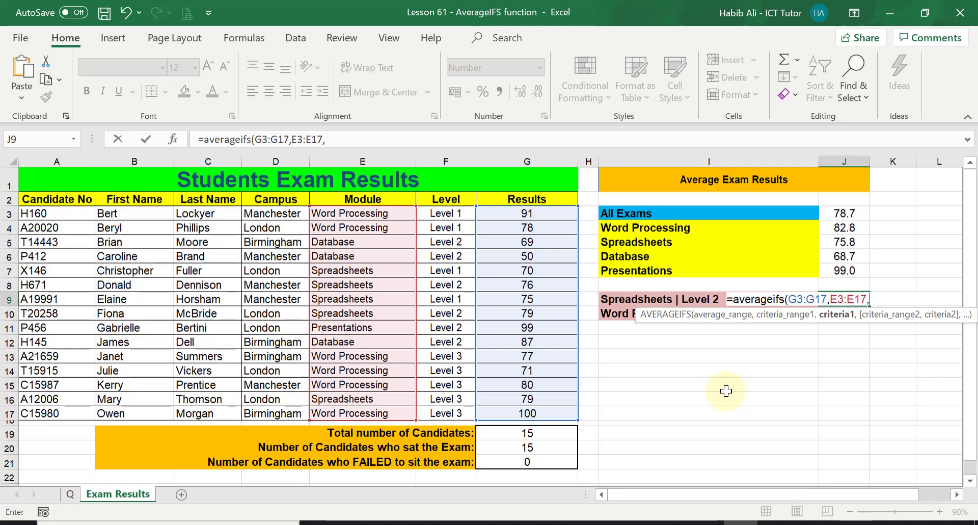
{"action": "type", "text": "\"spreadsh"}
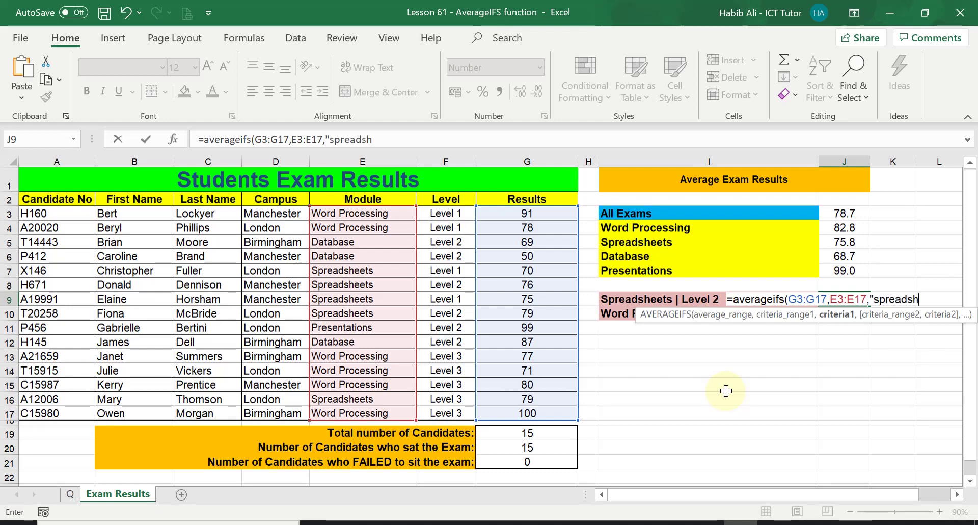
{"action": "type", "text": "eets"}
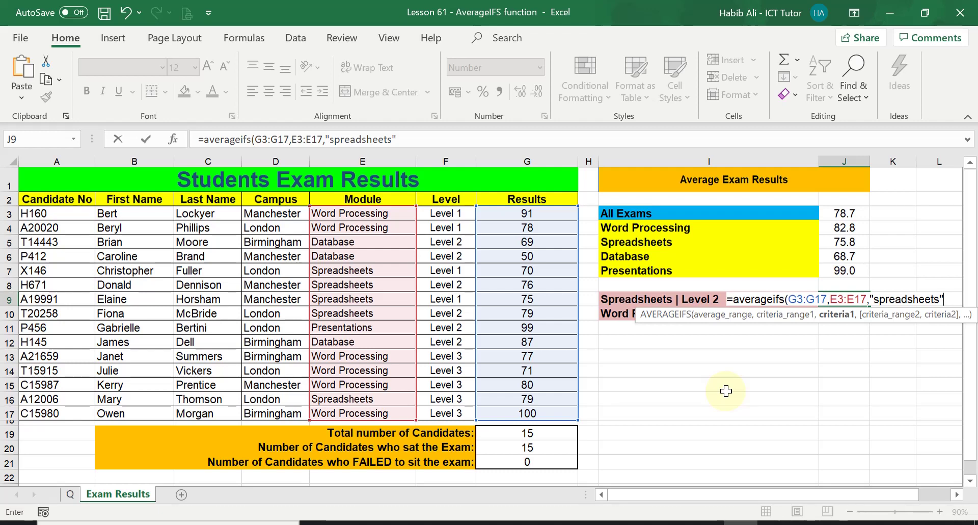
{"action": "type", "text": ","}
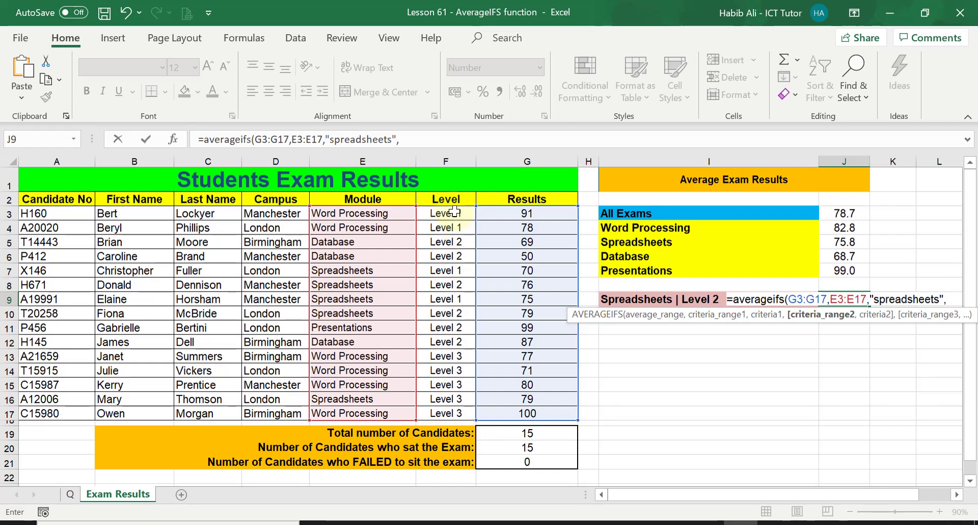
Add the Level cells F3:F17 as the second criteria range with criterion "level 2", and complete the J9 formula.
{"action": "left_click_drag", "start_coordinate": [453, 212], "coordinate": [462, 412]}
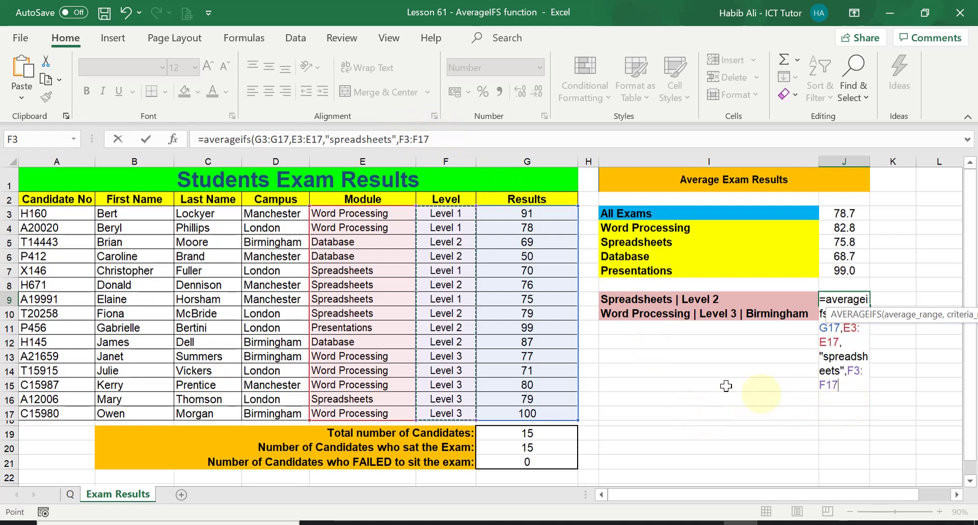
{"action": "type", "text": ","}
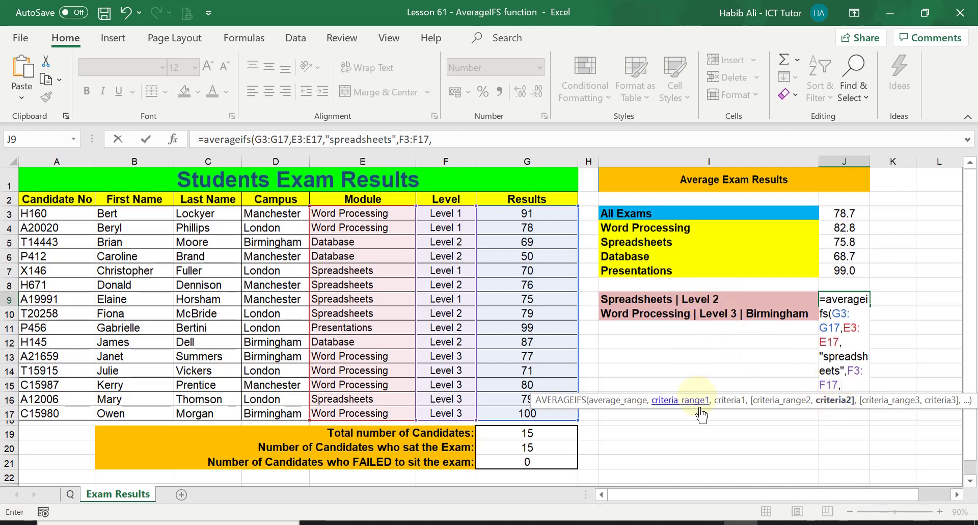
{"action": "type", "text": "\""}
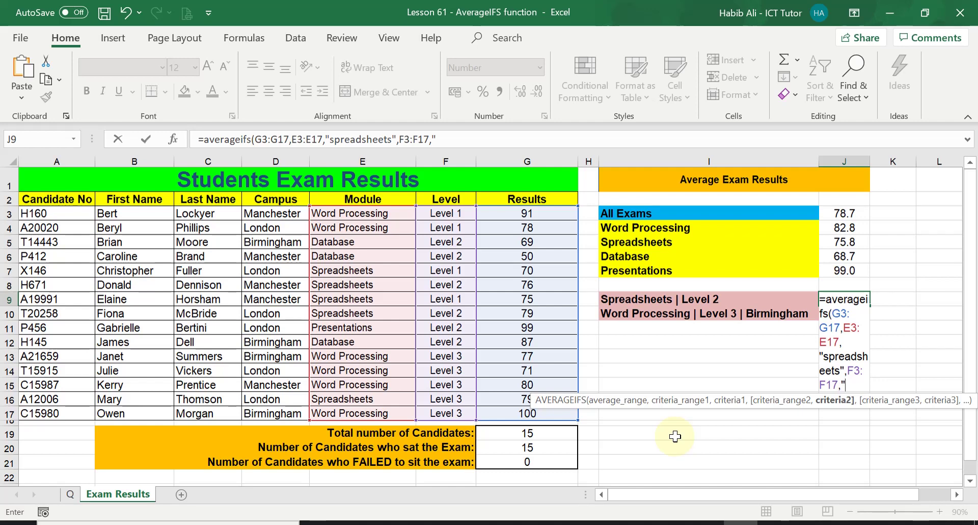
{"action": "type", "text": "level2"}
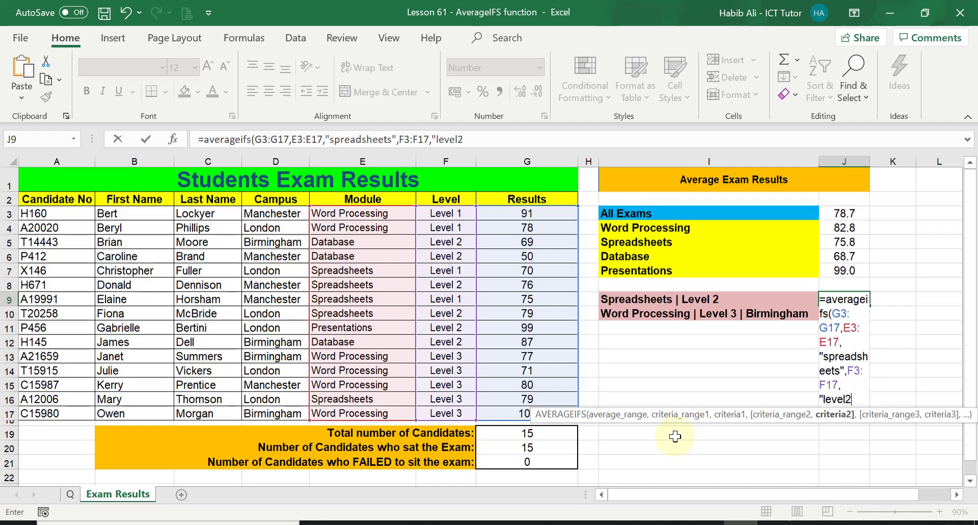
{"action": "key", "text": "BackSpace"}
{"action": "type", "text": "2"}
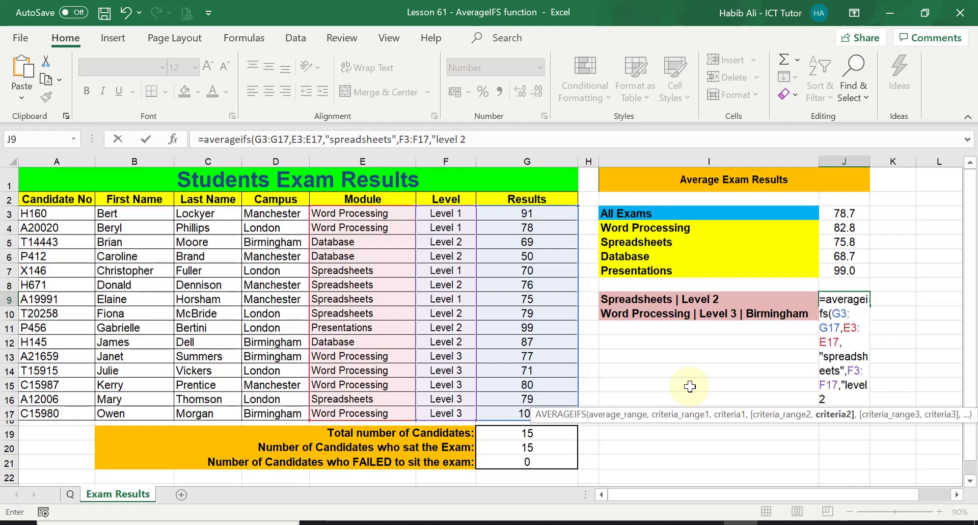
{"action": "type", "text": "\""}
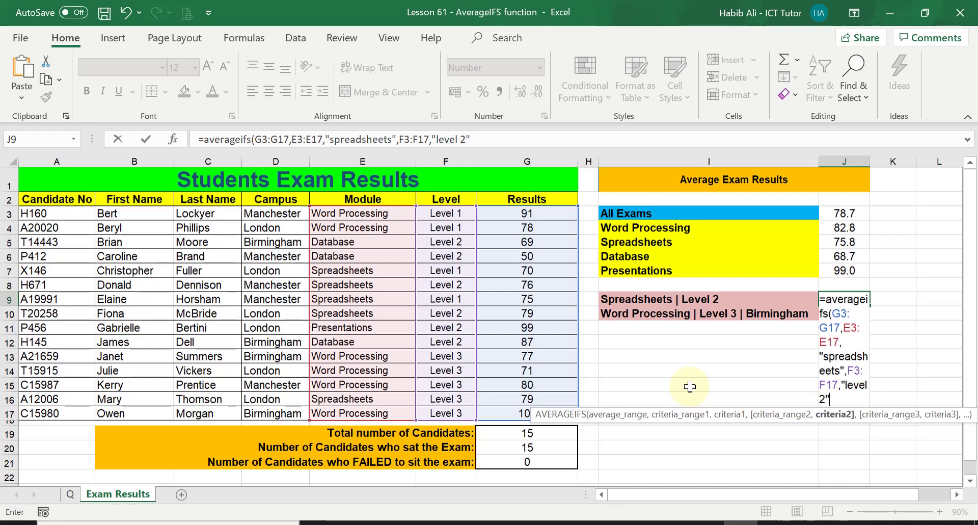
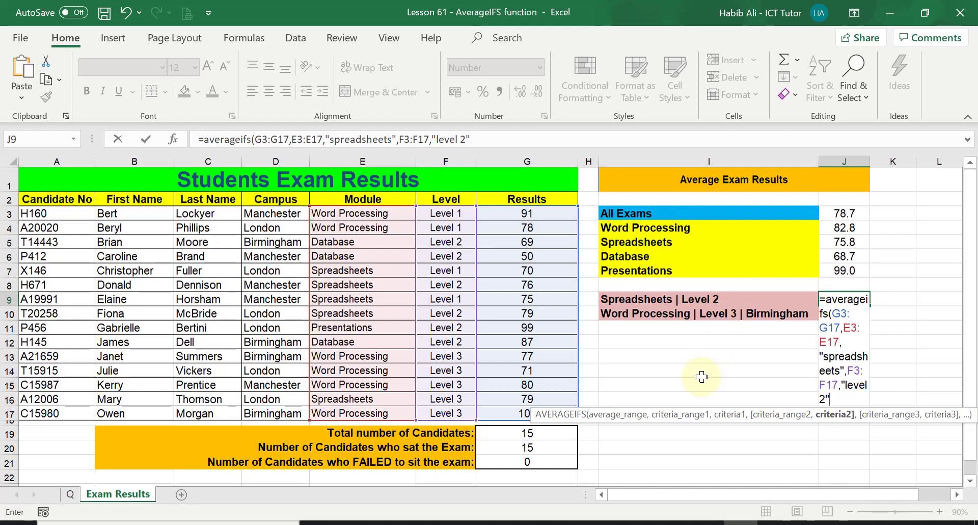
{"action": "type", "text": ")"}
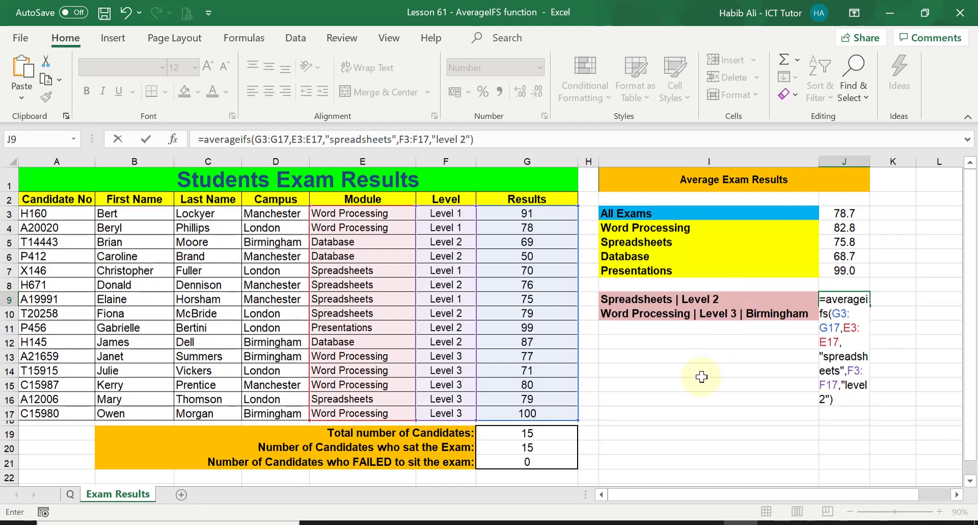
{"action": "key", "text": "Return"}
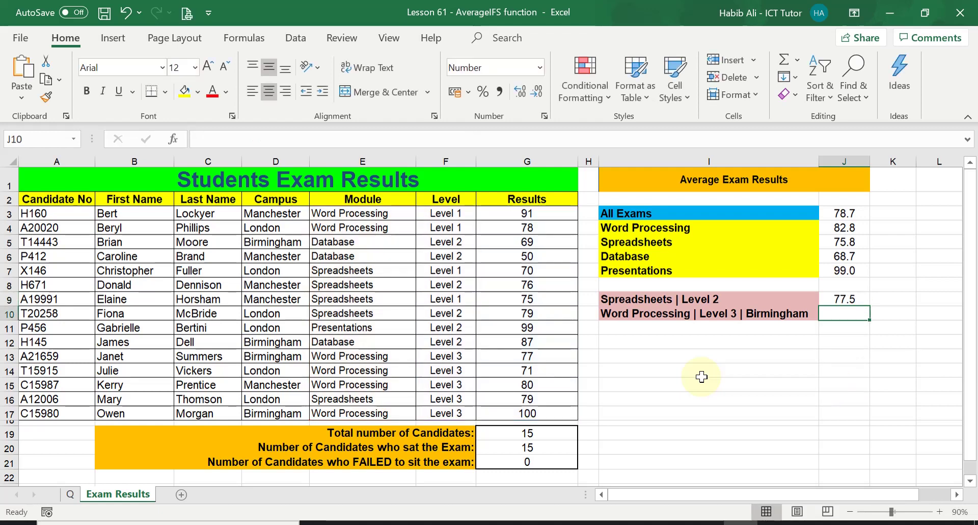
Check the J9 formula against the average of the two Level 2 Spreadsheets results in G8 and G10.
{"action": "left_click", "coordinate": [841, 298]}
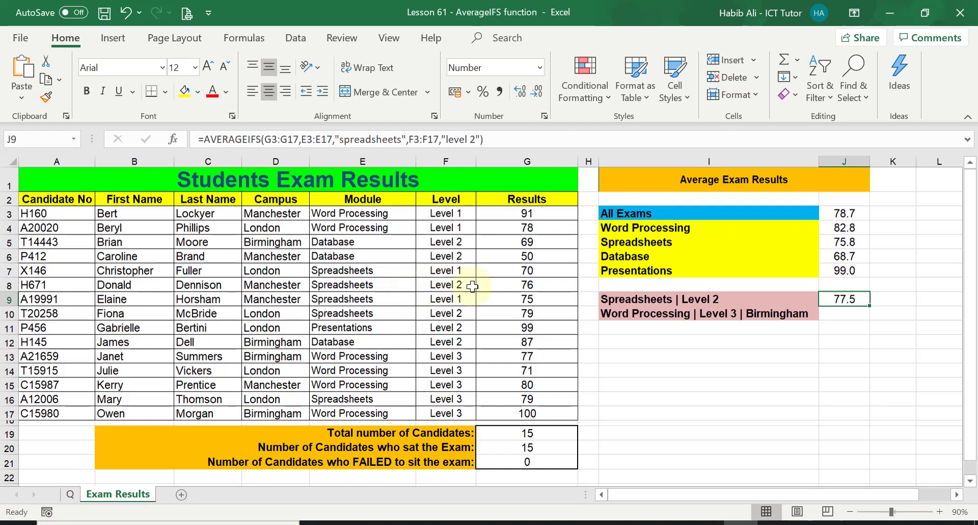
{"action": "left_click", "coordinate": [496, 284]}
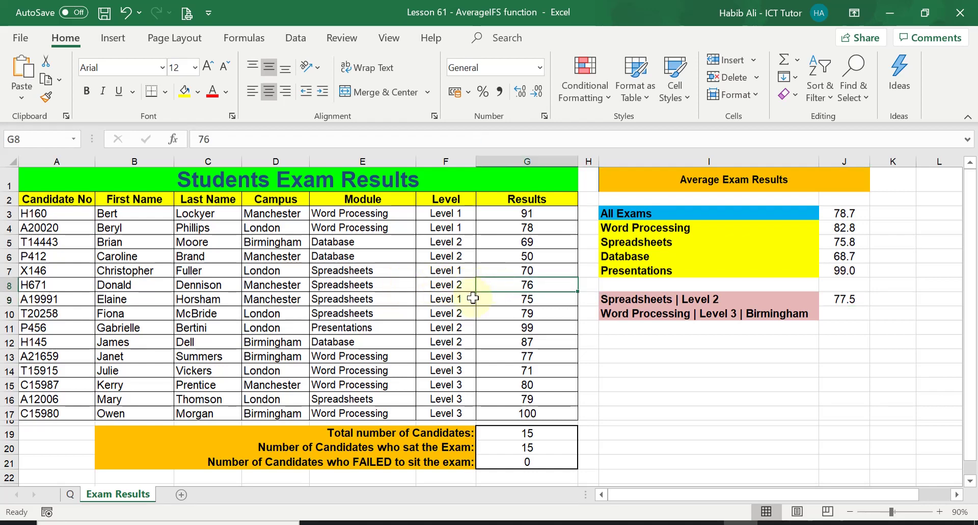
{"action": "left_click", "coordinate": [505, 313], "text": "shift"}
{"action": "left_click", "coordinate": [505, 312]}
{"action": "left_click", "coordinate": [502, 283]}
{"action": "left_click", "coordinate": [503, 309], "text": "ctrl"}
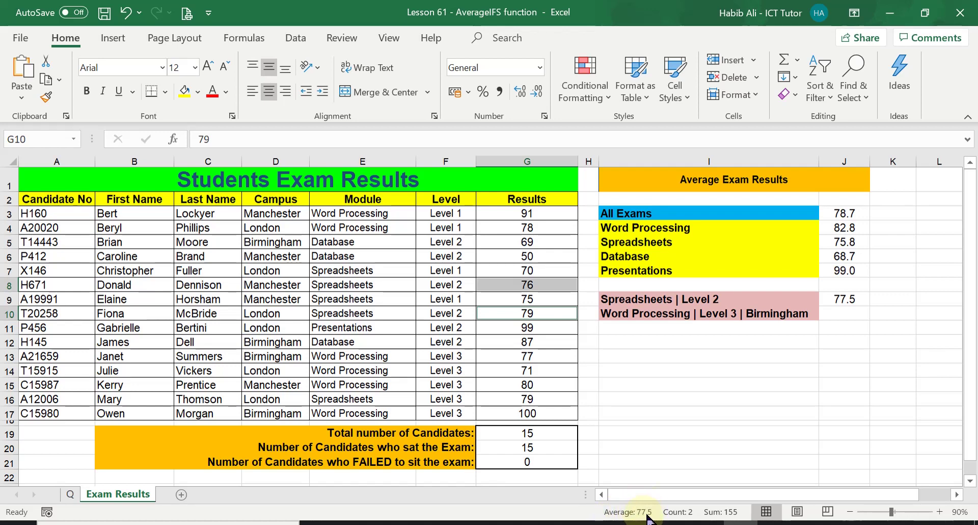
{"action": "left_click", "coordinate": [850, 297]}
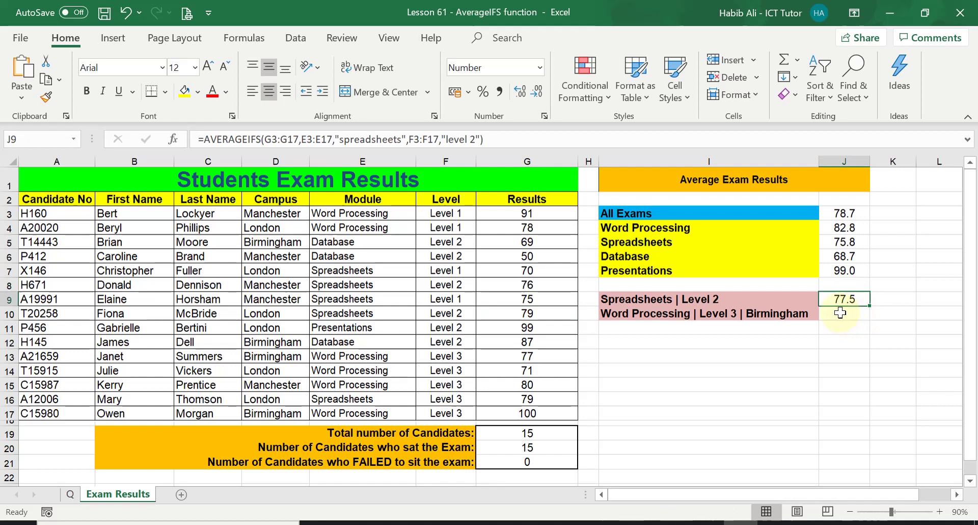
Insert the AVERAGEIFS function in J10 through the Insert Function dialog, keeping its arguments dialog clear of the data.
{"action": "left_click", "coordinate": [841, 312]}
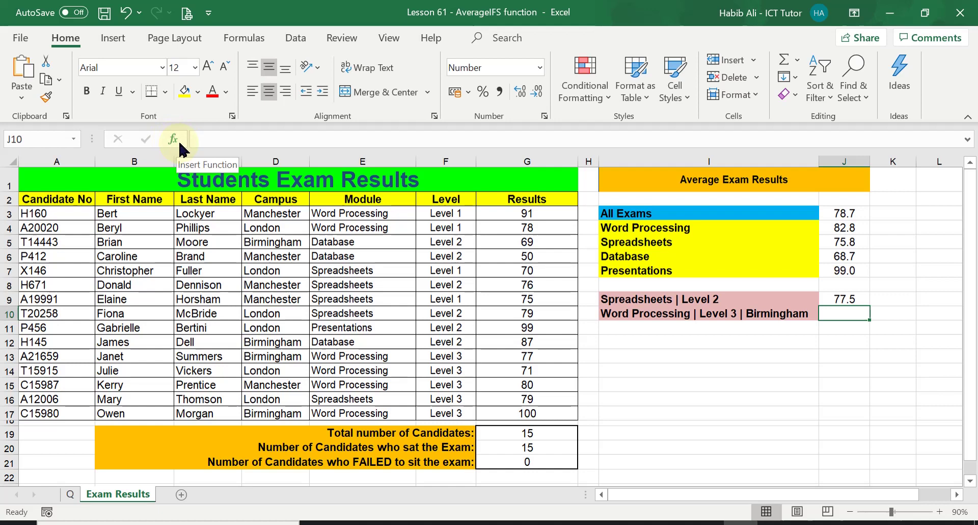
{"action": "left_click", "coordinate": [244, 38]}
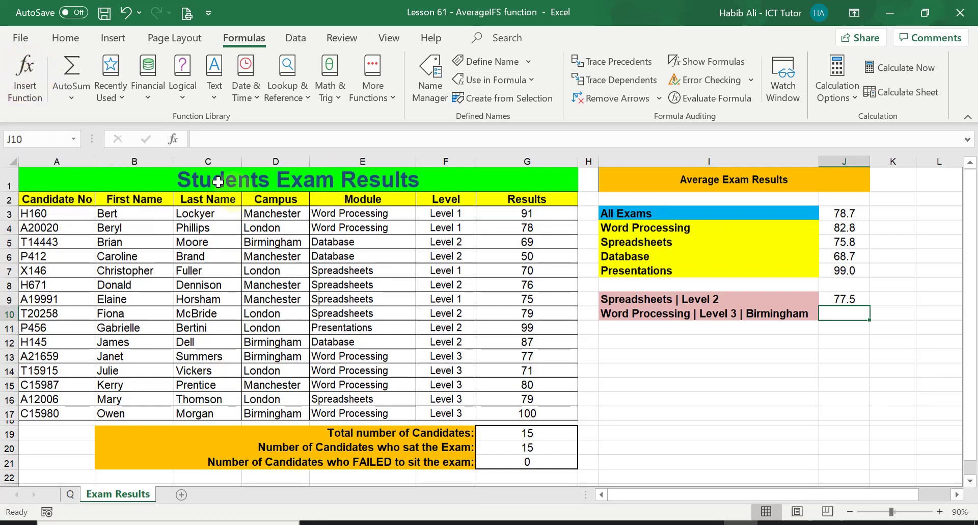
{"action": "left_click", "coordinate": [173, 140]}
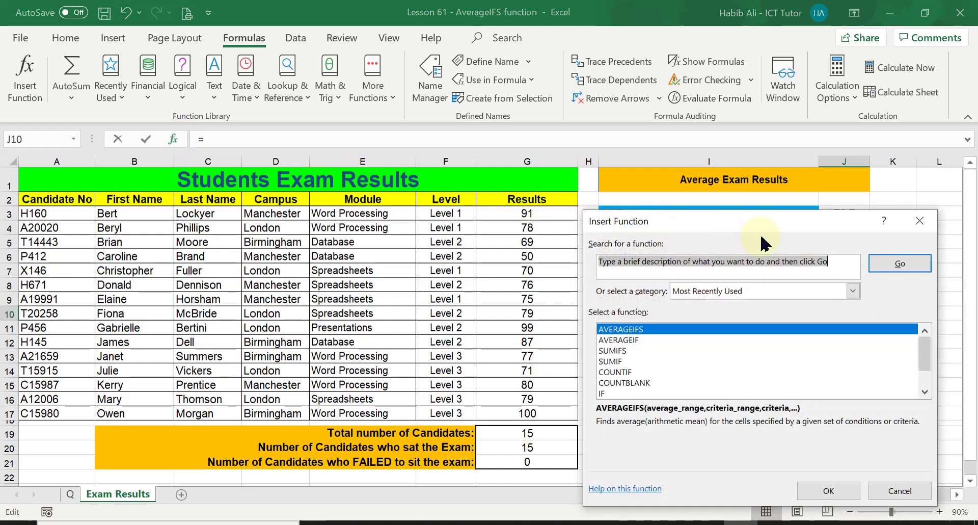
{"action": "left_click_drag", "start_coordinate": [763, 227], "coordinate": [762, 335]}
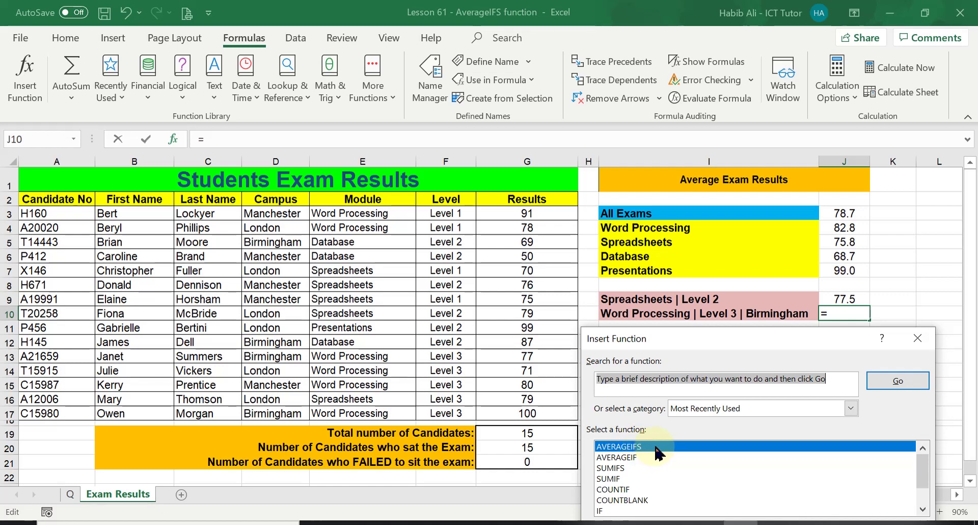
{"action": "left_click_drag", "start_coordinate": [720, 339], "coordinate": [735, 166]}
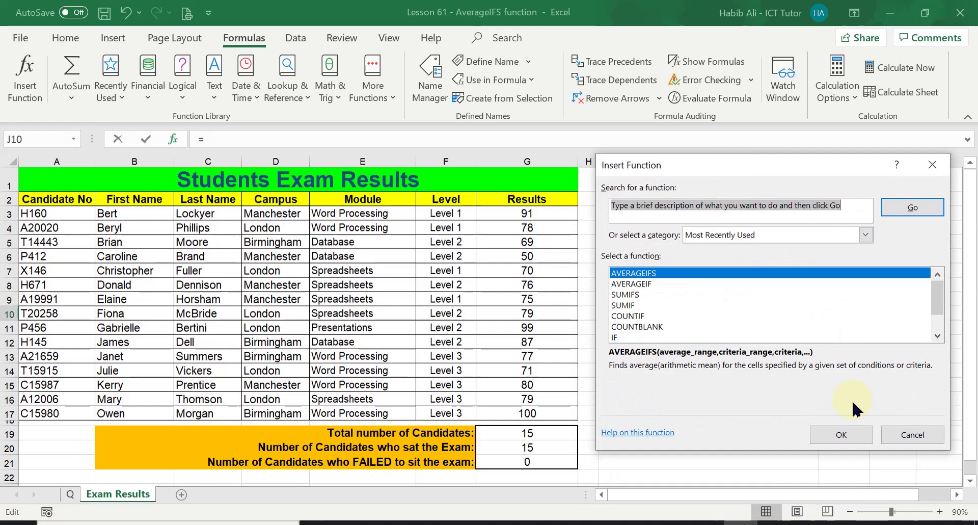
{"action": "left_click", "coordinate": [848, 436]}
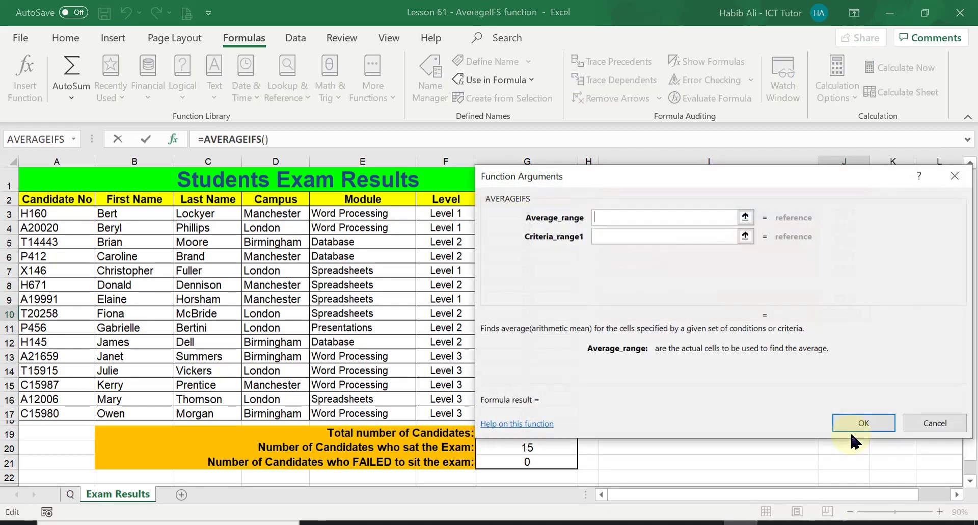
{"action": "left_click_drag", "start_coordinate": [743, 182], "coordinate": [852, 346]}
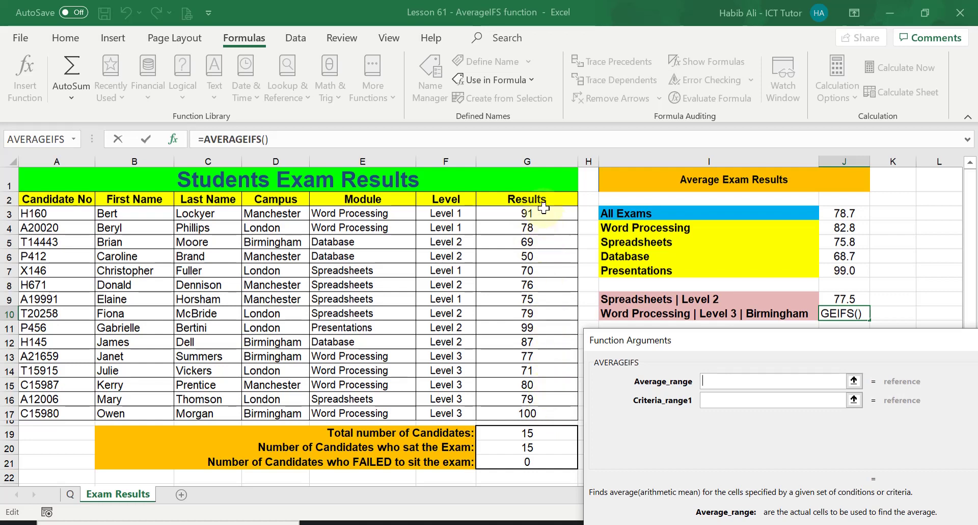
Set the Results cells G3:G17 as the average range and Module cells E3:E17 as the first criteria range, with criterion "word processing".
{"action": "left_click_drag", "start_coordinate": [542, 213], "coordinate": [542, 410]}
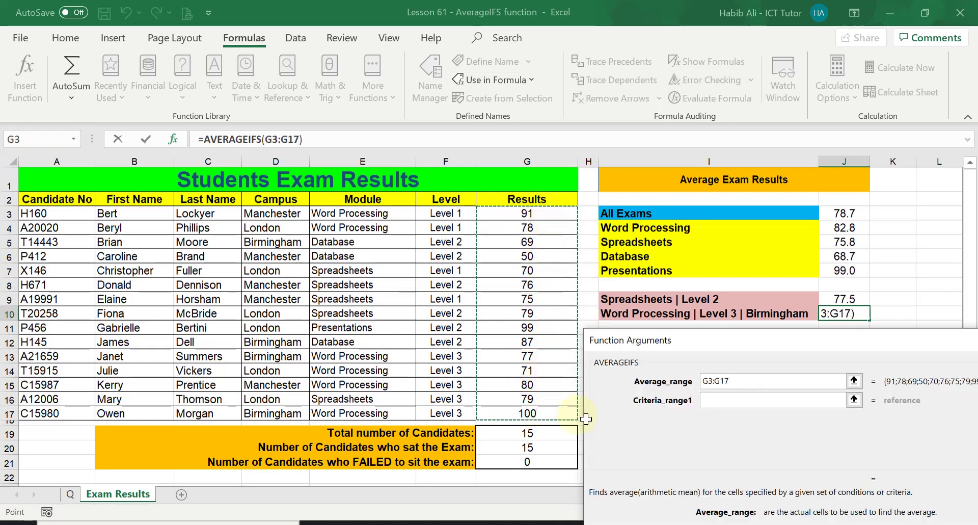
{"action": "left_click", "coordinate": [717, 400]}
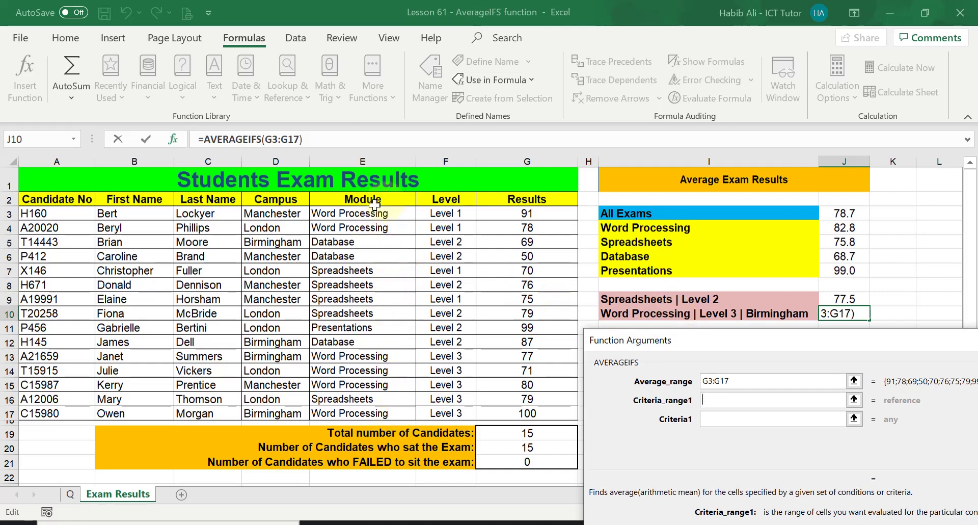
{"action": "left_click_drag", "start_coordinate": [371, 216], "coordinate": [371, 405]}
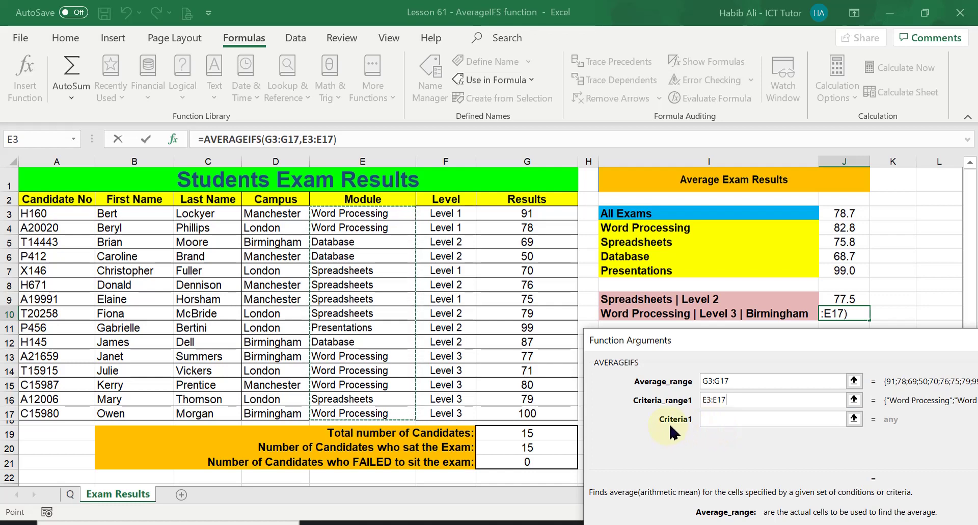
{"action": "left_click", "coordinate": [710, 421]}
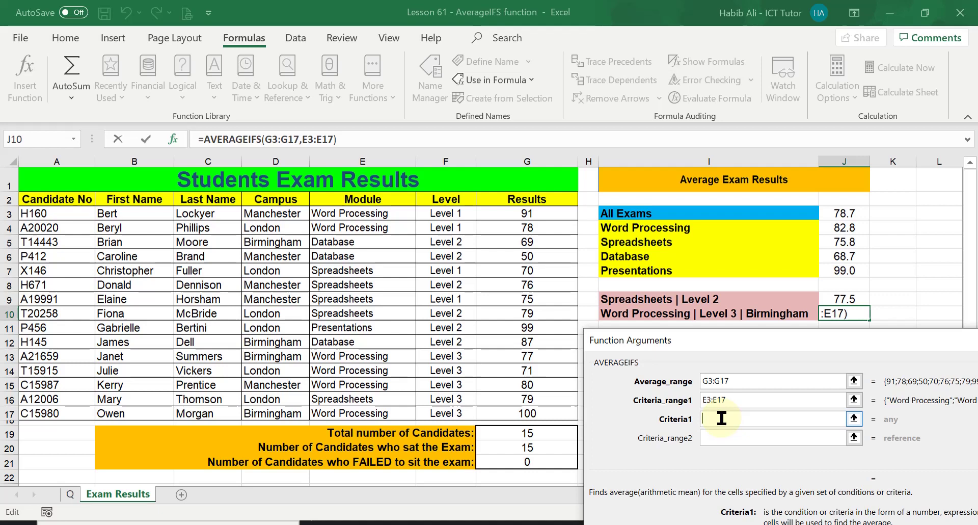
{"action": "type", "text": "word"}
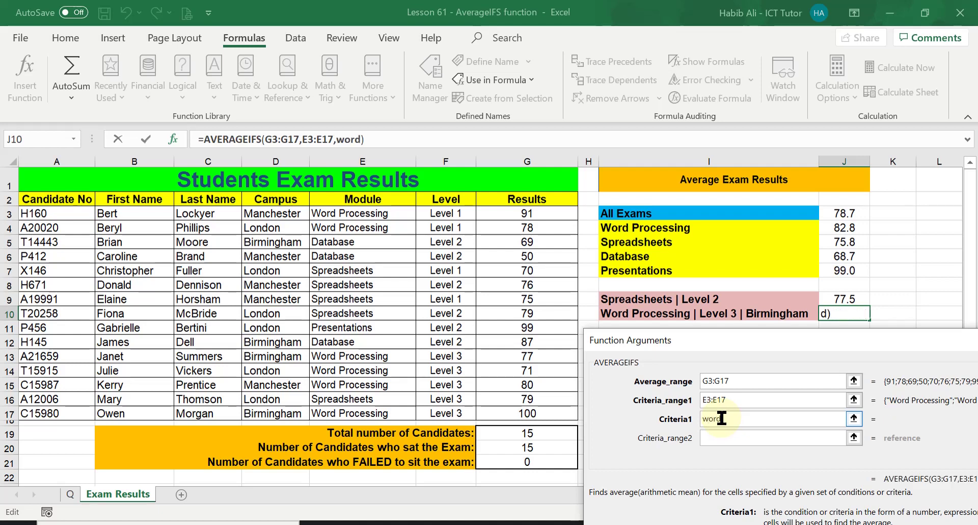
{"action": "type", "text": " processing"}
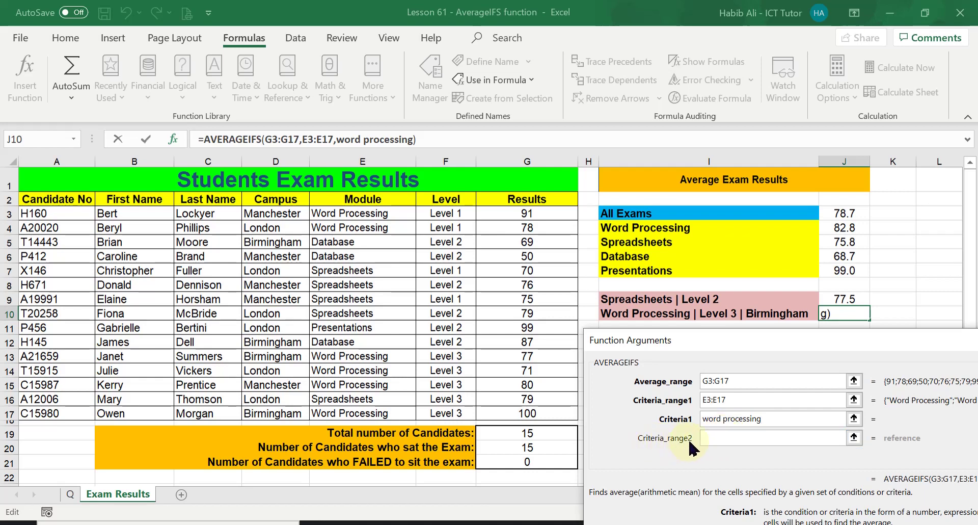
Add the Level cells F3:F17 as the second criteria range, with "level 3" as its criterion.
{"action": "left_click", "coordinate": [719, 438]}
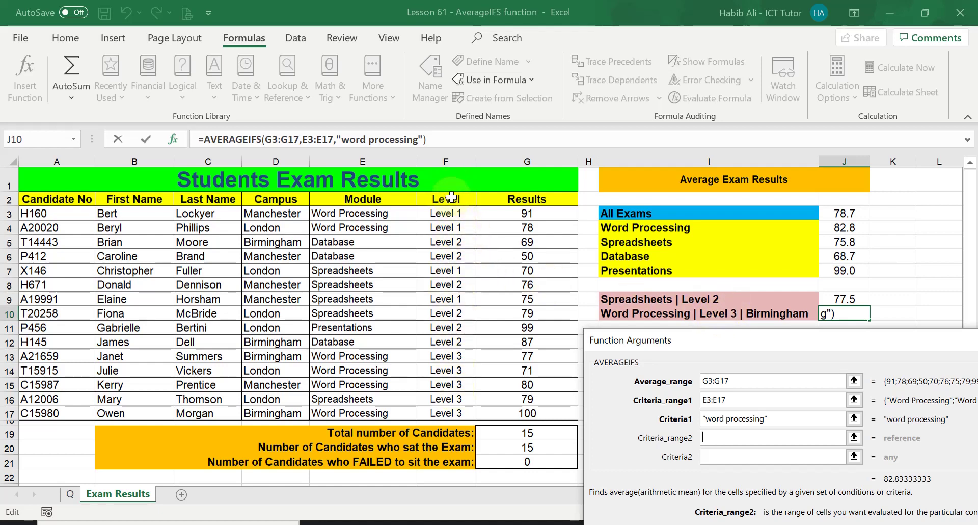
{"action": "left_click_drag", "start_coordinate": [446, 213], "coordinate": [453, 414]}
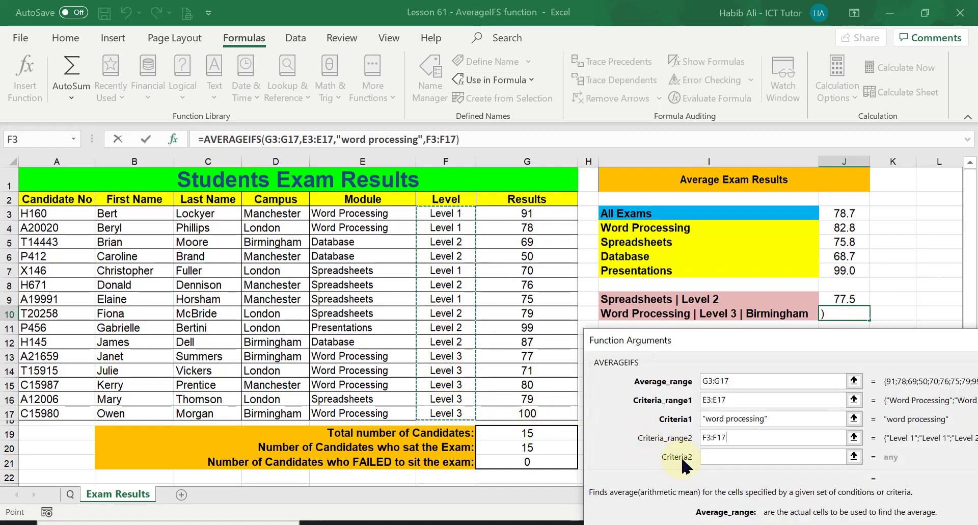
{"action": "left_click", "coordinate": [716, 456]}
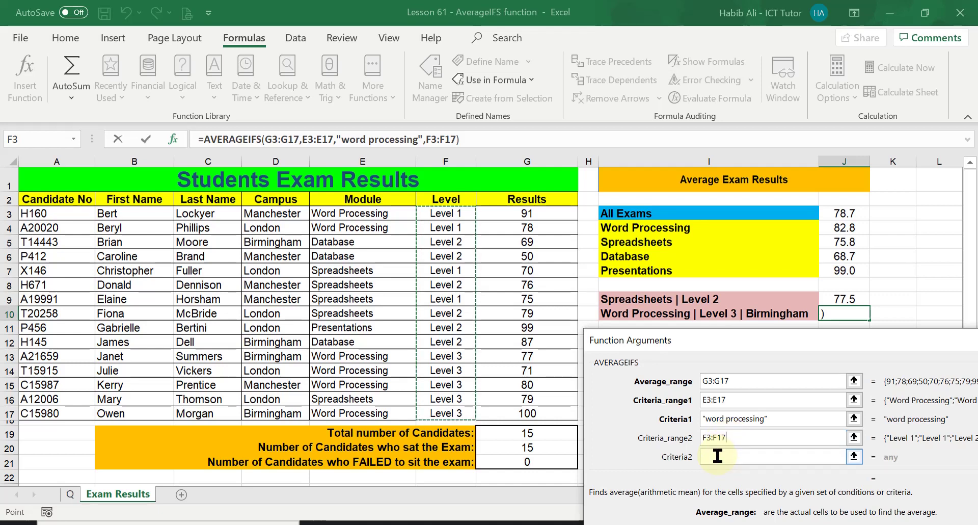
{"action": "left_click", "coordinate": [718, 456]}
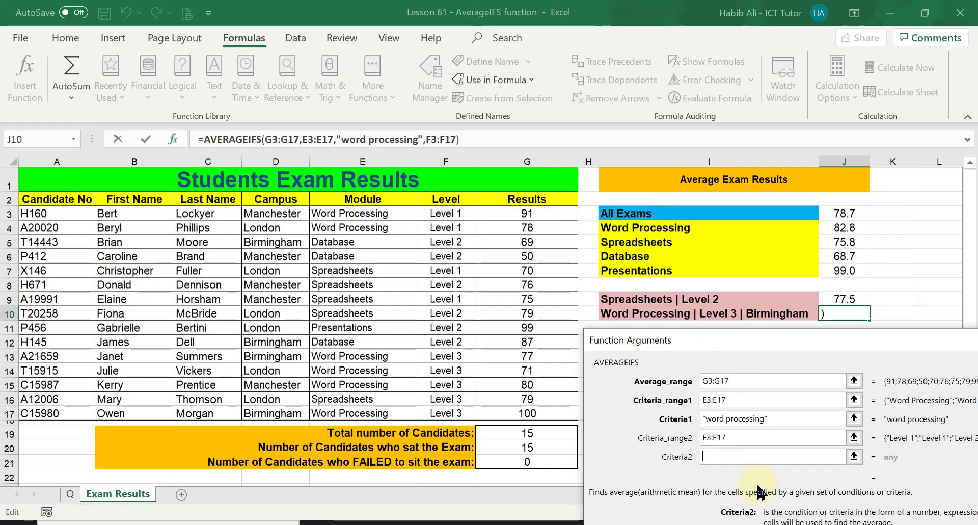
{"action": "type", "text": "level 3"}
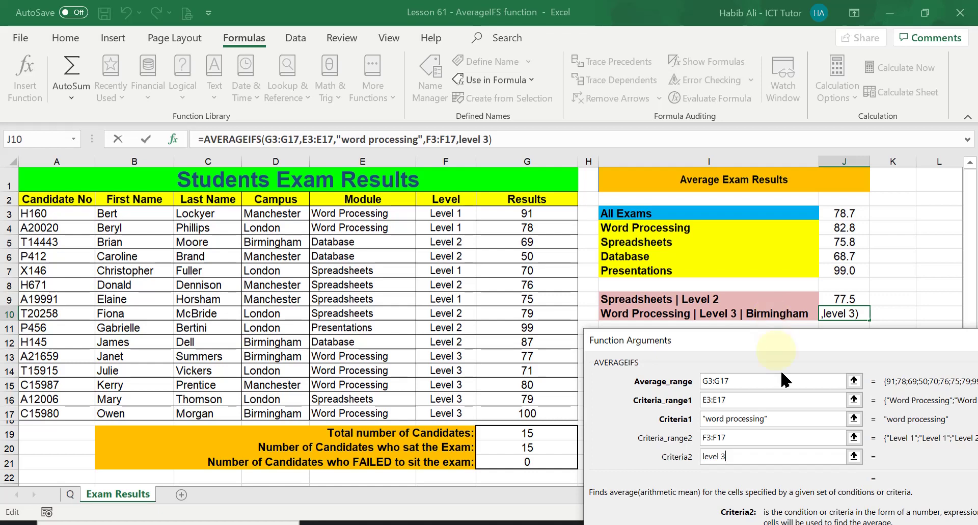
Add the Campus cells D3:D17 as the third criteria range with criterion "birmingham", and complete the J10 formula.
{"action": "left_click_drag", "start_coordinate": [861, 341], "coordinate": [687, 237]}
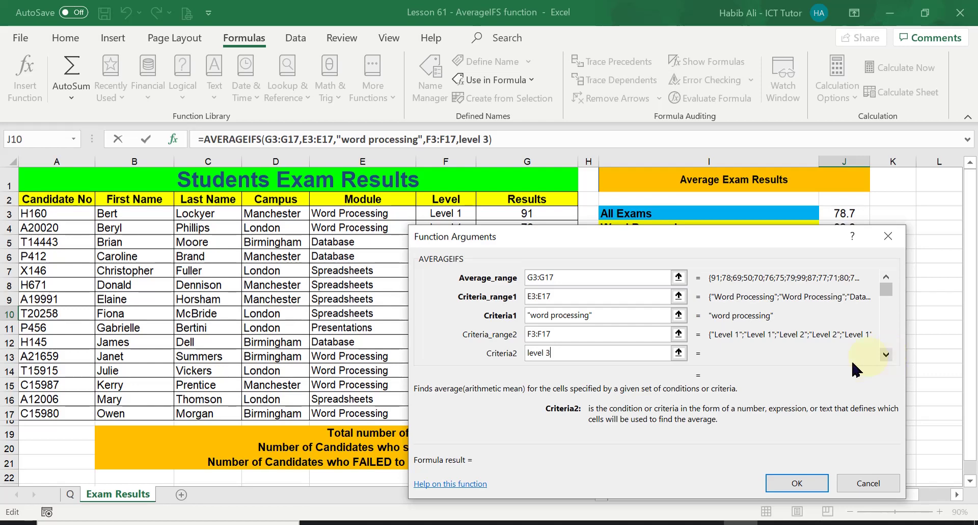
{"action": "key", "text": "Tab"}
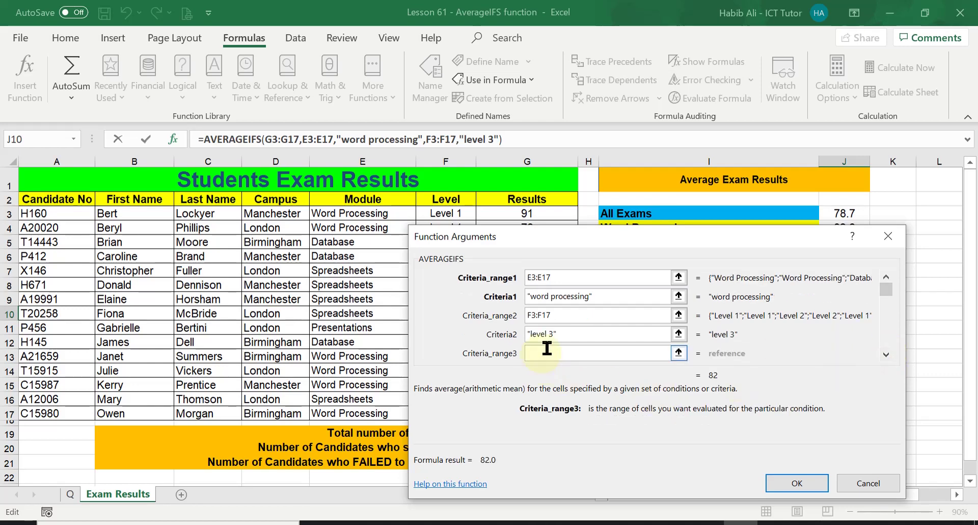
{"action": "left_click_drag", "start_coordinate": [583, 240], "coordinate": [756, 343]}
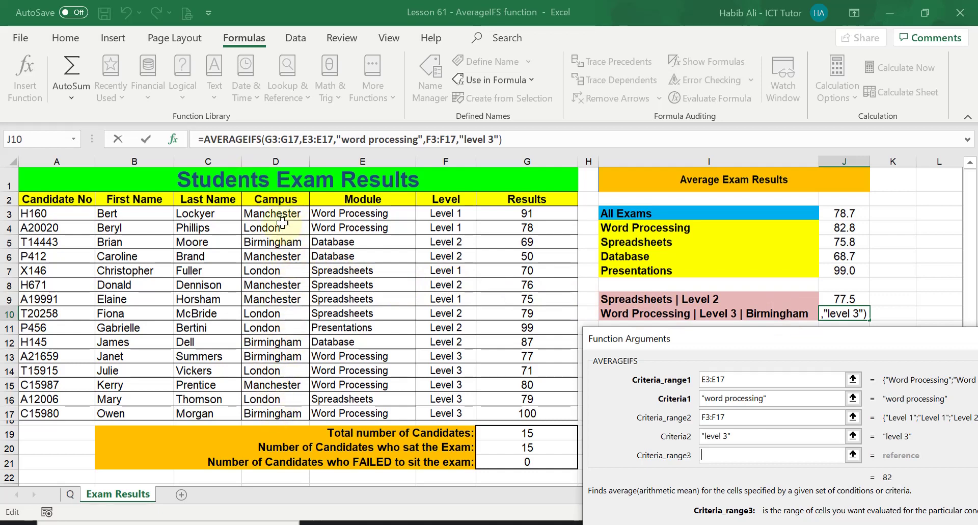
{"action": "left_click_drag", "start_coordinate": [280, 213], "coordinate": [286, 413]}
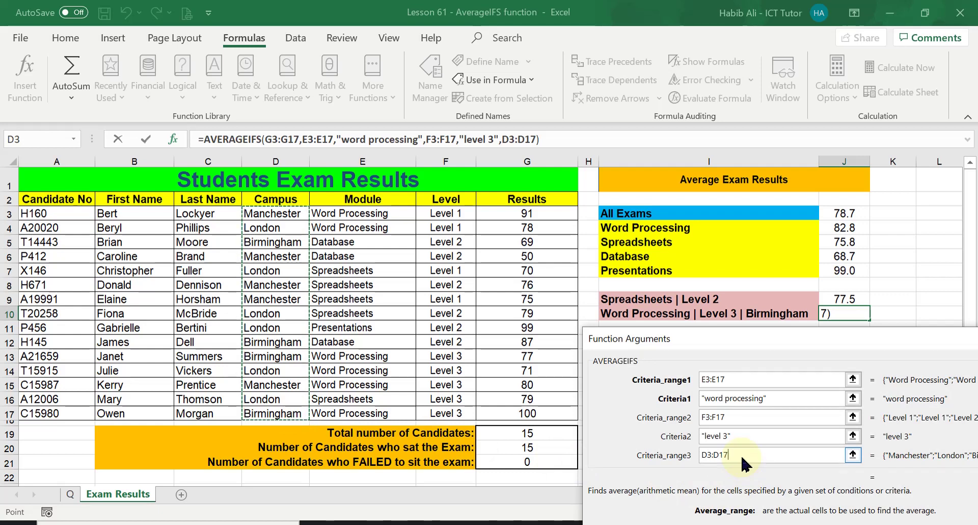
{"action": "key", "text": "Tab"}
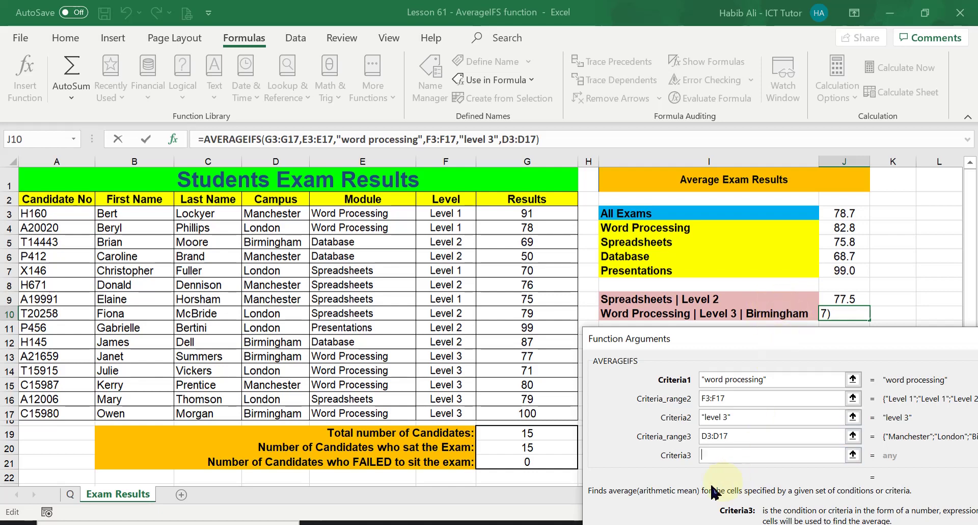
{"action": "type", "text": "birm"}
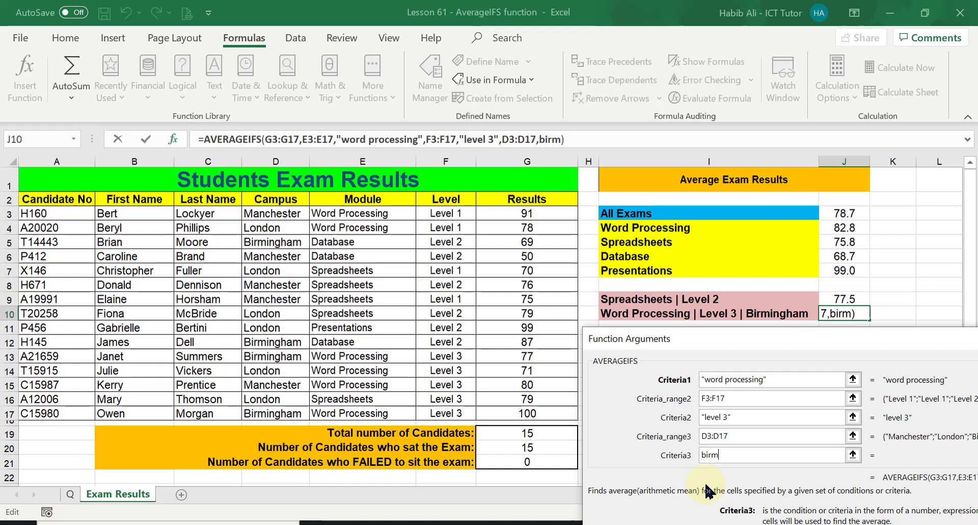
{"action": "type", "text": "ingham"}
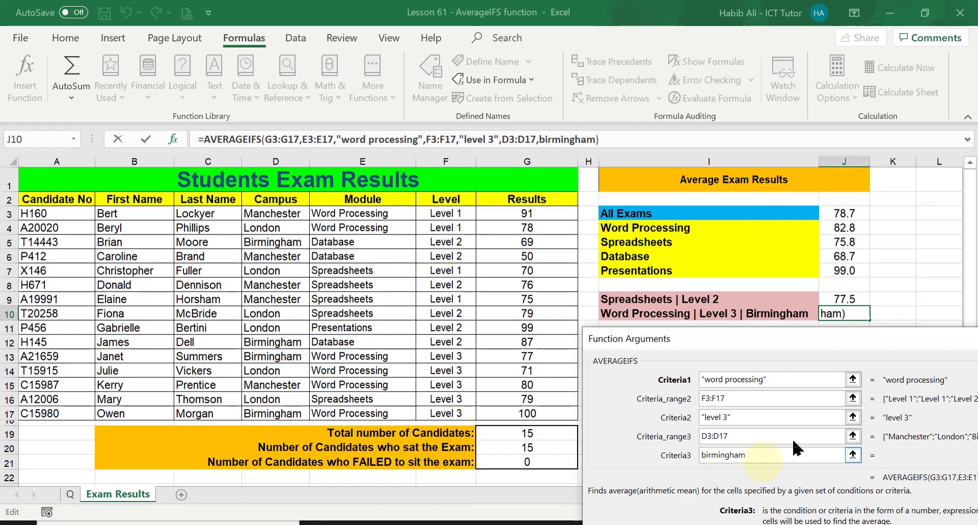
{"action": "left_click_drag", "start_coordinate": [834, 342], "coordinate": [679, 220]}
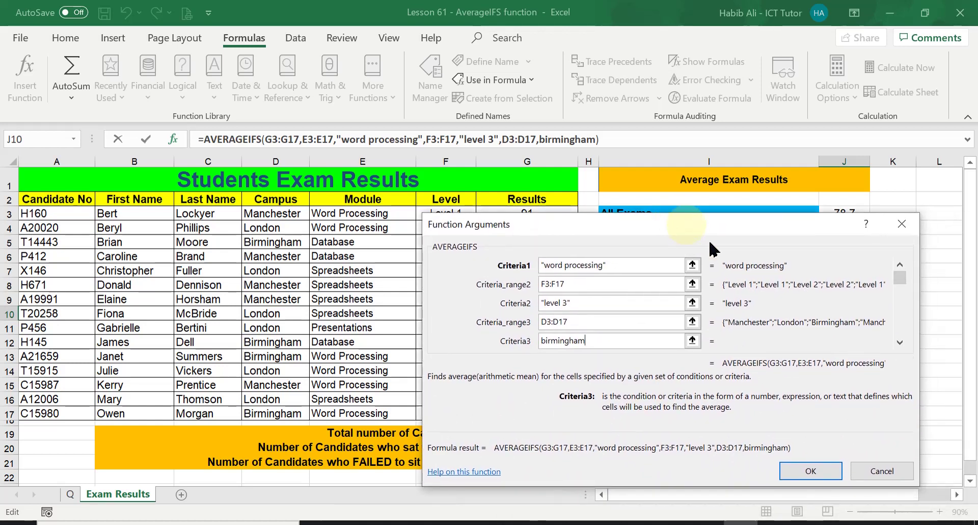
{"action": "left_click", "coordinate": [810, 471]}
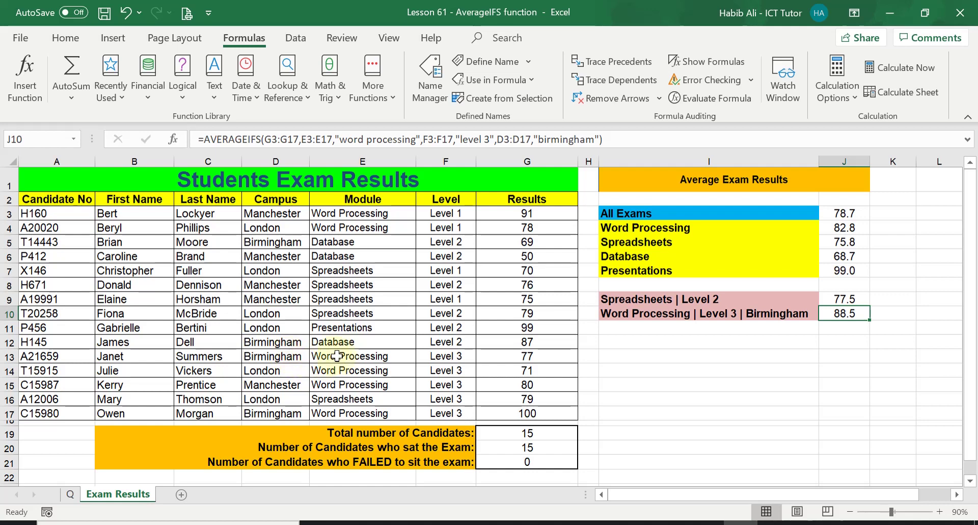
Check the J10 formula against the average of the Birmingham Level 3 Word Processing results in G13 and G17, and return to cell A1.
{"action": "left_click", "coordinate": [514, 357]}
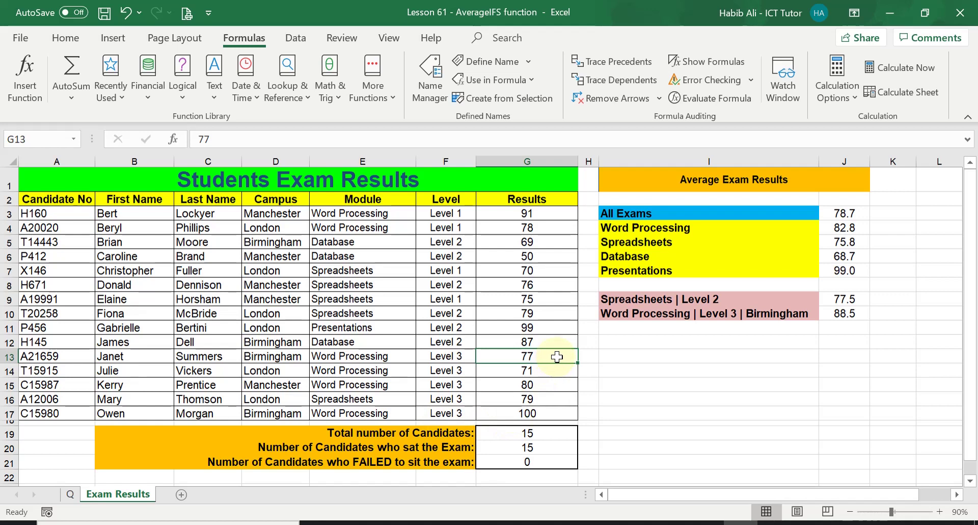
{"action": "left_click", "coordinate": [563, 414], "text": "shift"}
{"action": "left_click", "coordinate": [556, 357]}
{"action": "left_click", "coordinate": [561, 411], "text": "ctrl"}
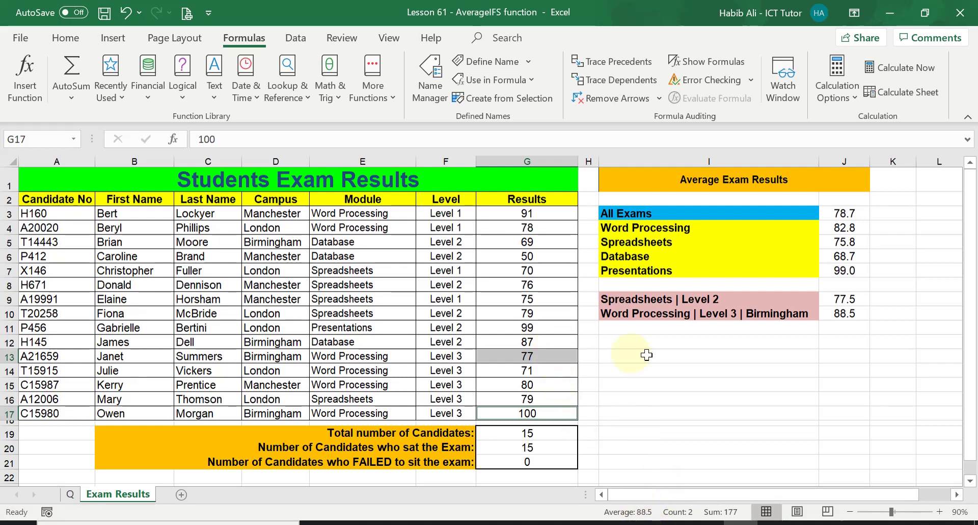
{"action": "left_click", "coordinate": [851, 310]}
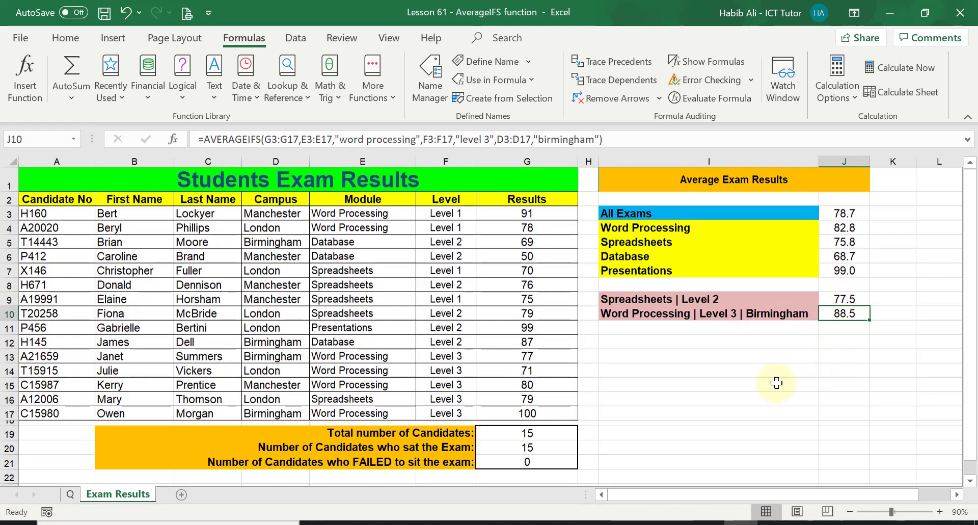
{"action": "key", "text": "ctrl+Home"}
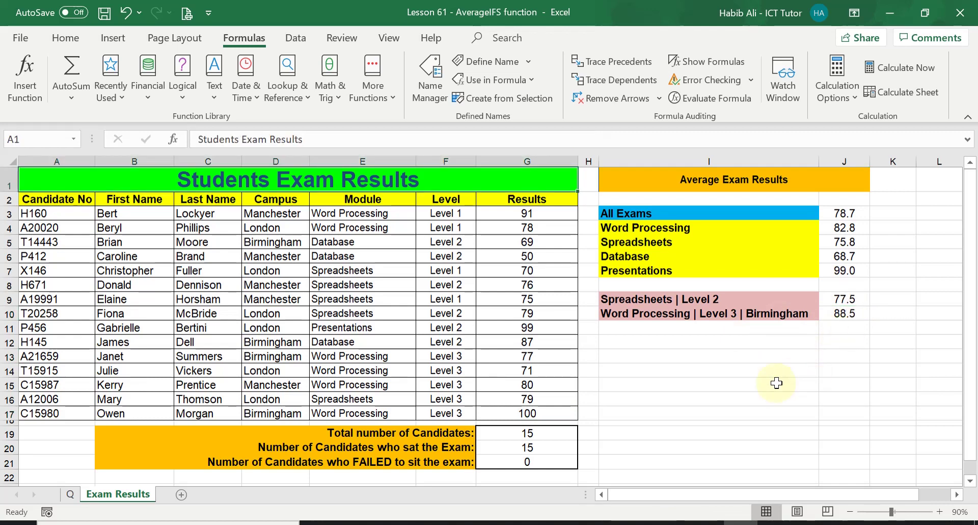